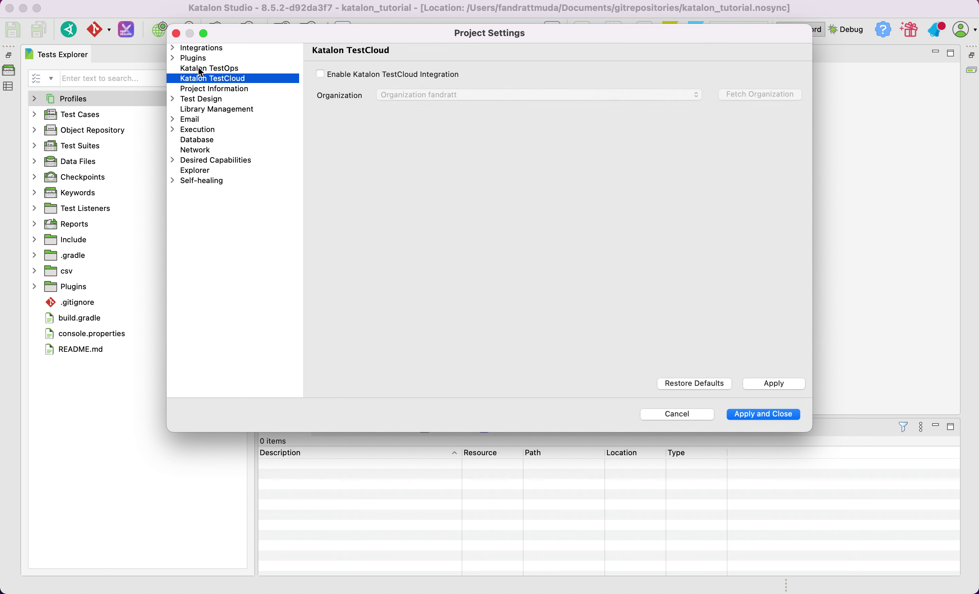
Close the project settings and switch to the browser to open the Katalon TestOps product page on the Katalon website.
left_click(179, 33)
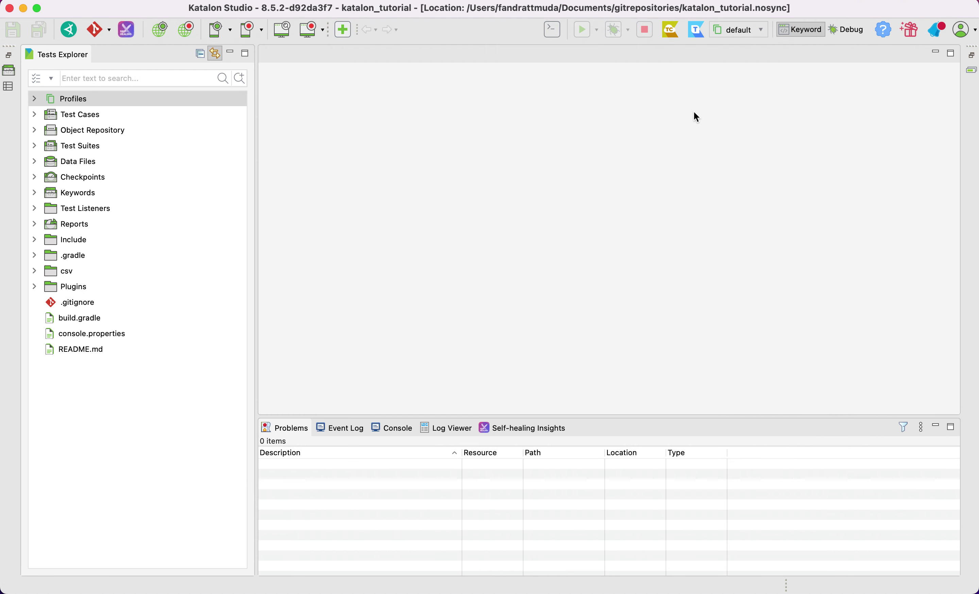
left_click(700, 33)
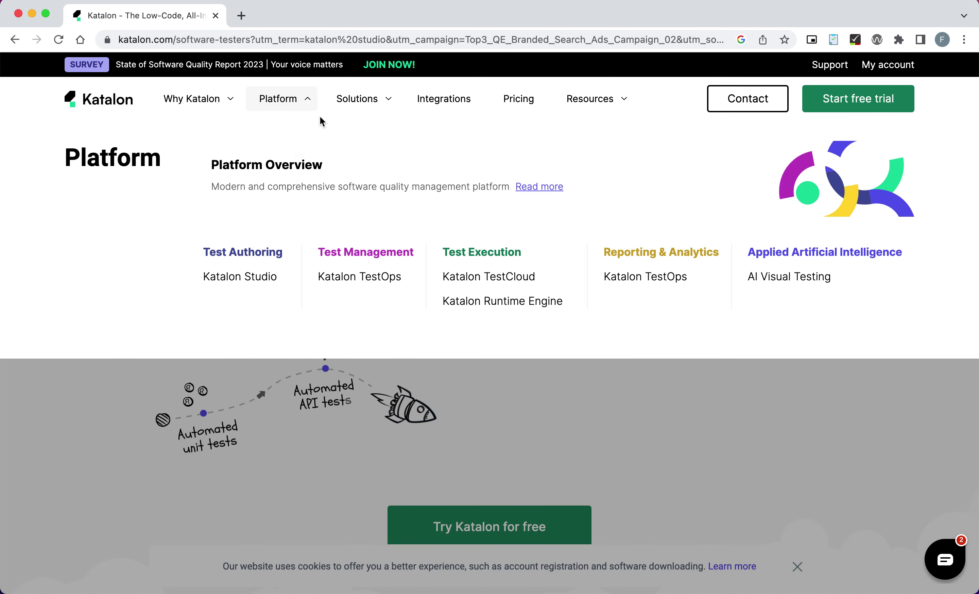
mouse_move(289, 112)
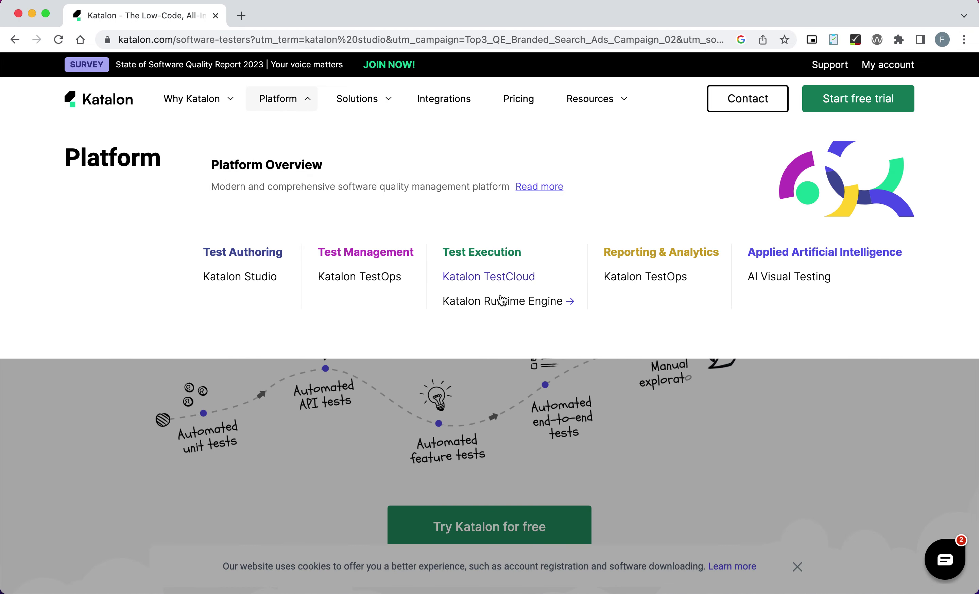
left_click(372, 279)
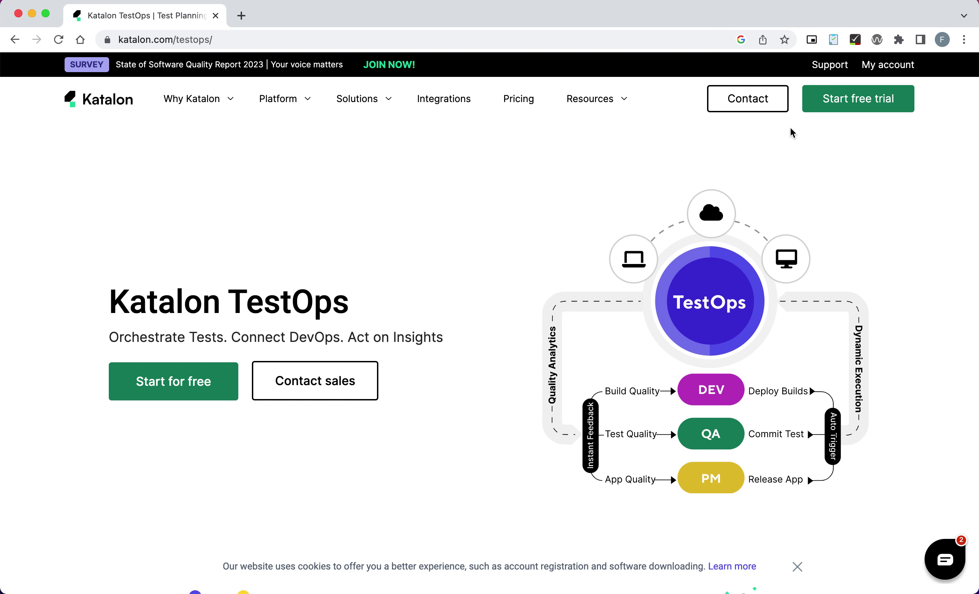
Open the Katalon account login page and sign in with the account e-mail and password.
left_click(899, 66)
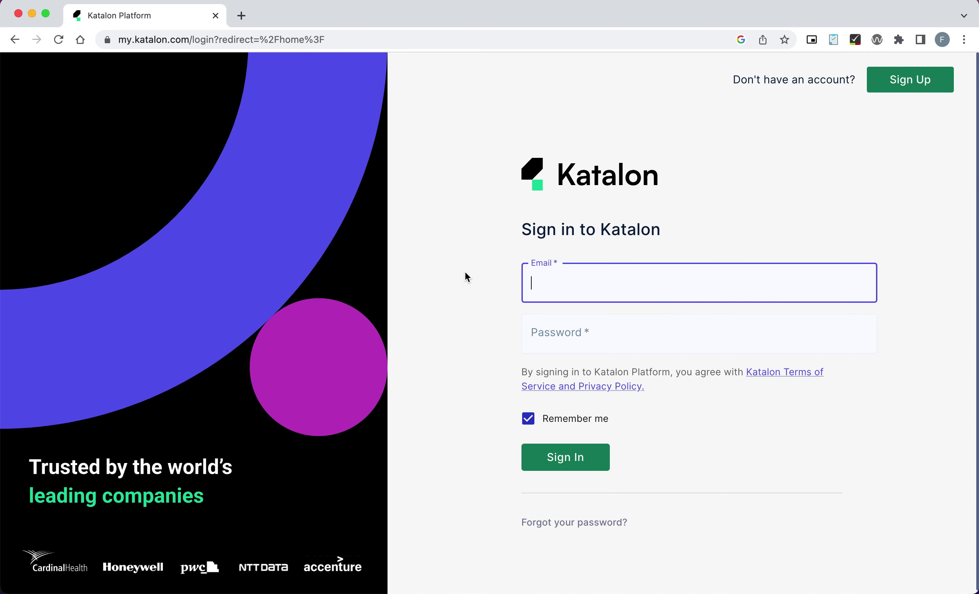
left_click(602, 464)
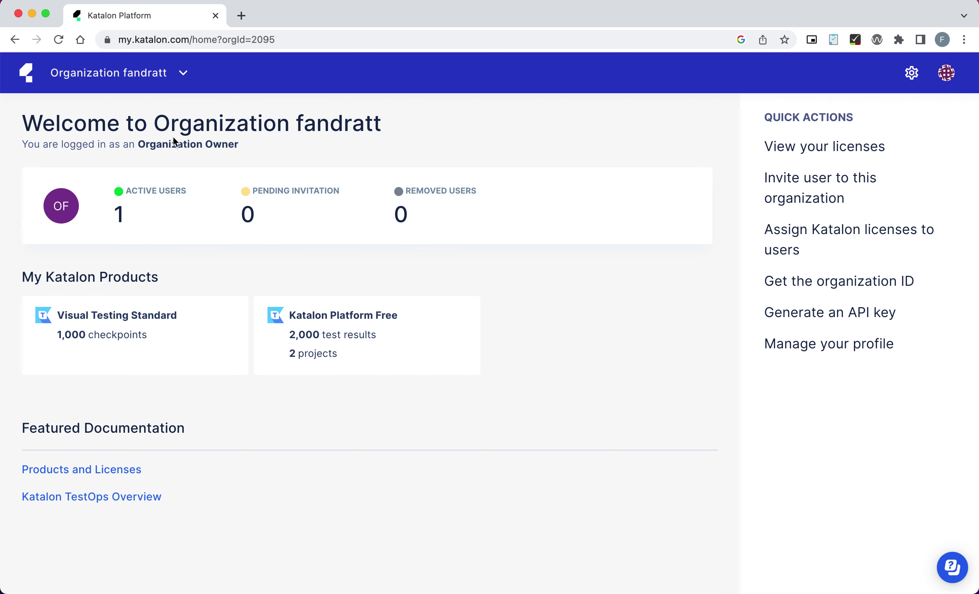
View the form for creating a new organization and return to the current organization's home page.
left_click(147, 75)
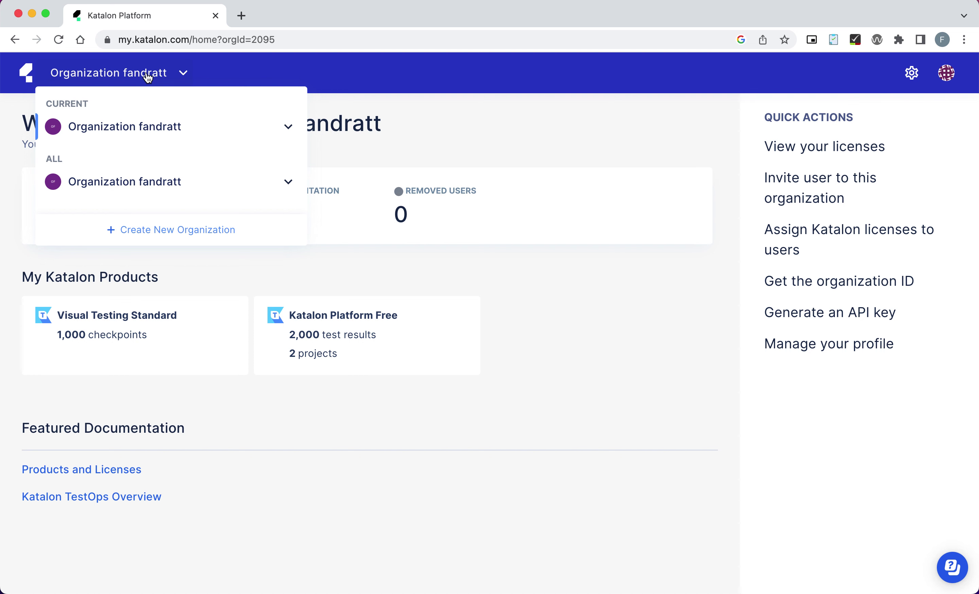
left_click(161, 240)
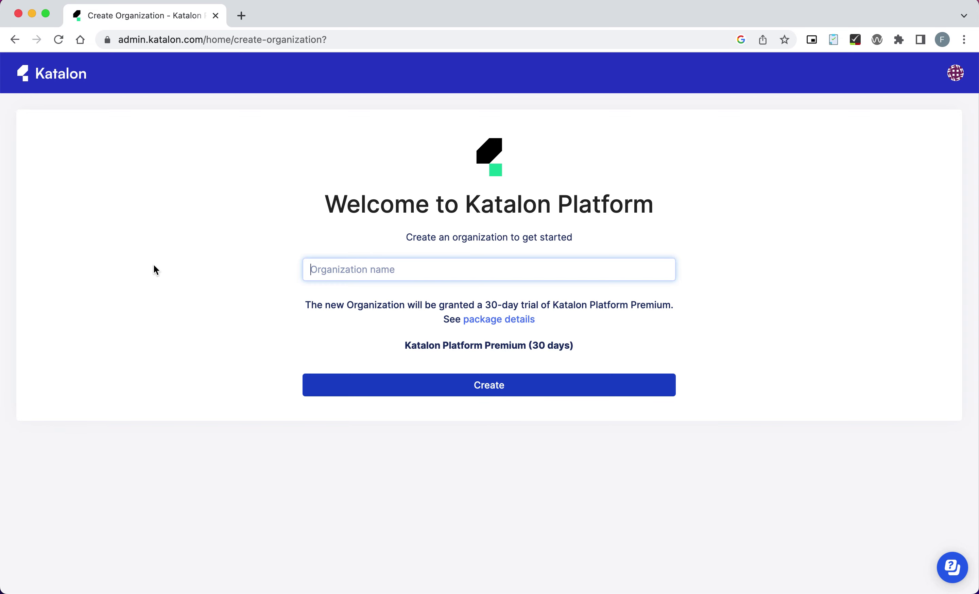
left_click(15, 42)
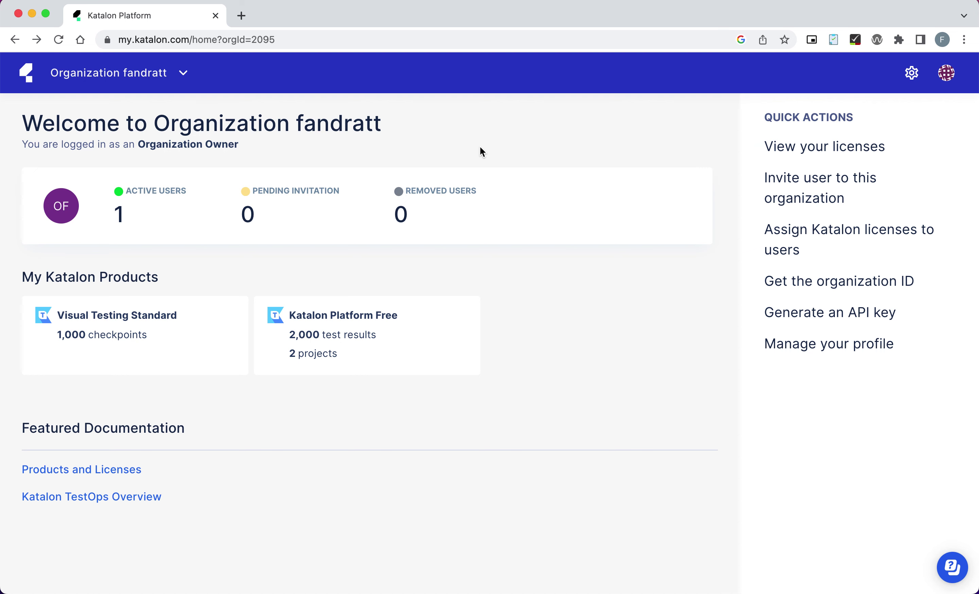
Go to Team Management and look at the actions available for My Team.
left_click(911, 72)
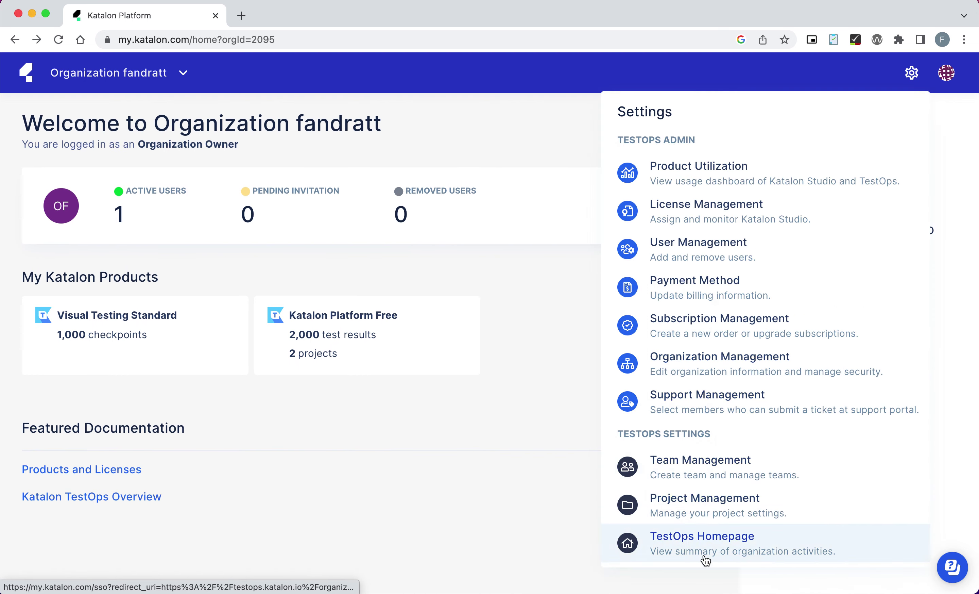
left_click(710, 458)
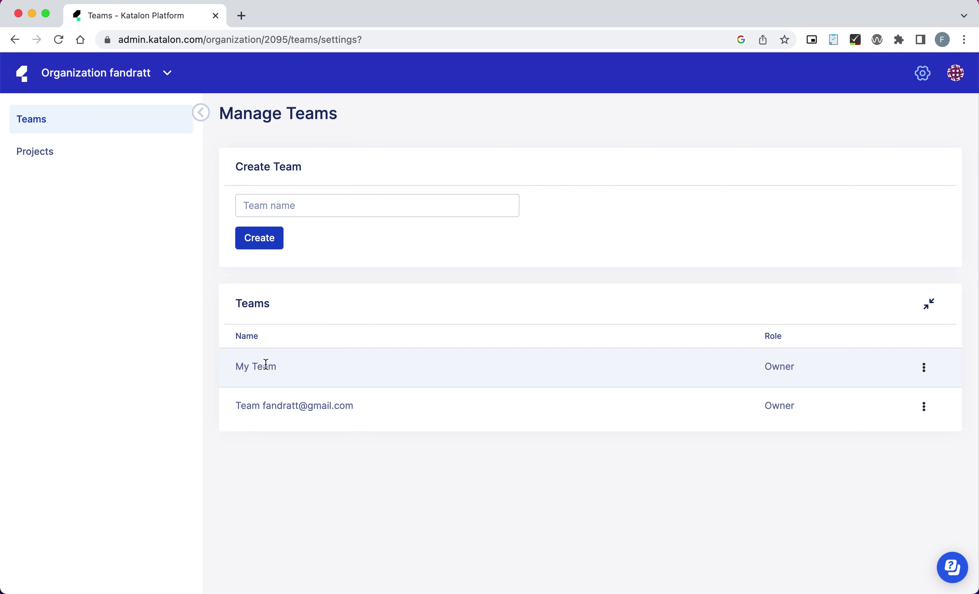
left_click(924, 367)
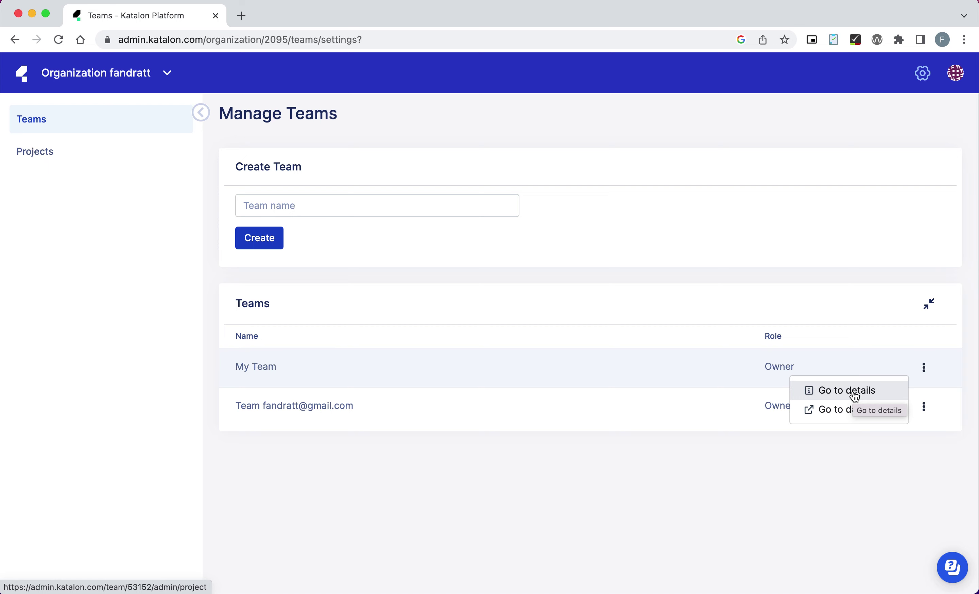
left_click(335, 329)
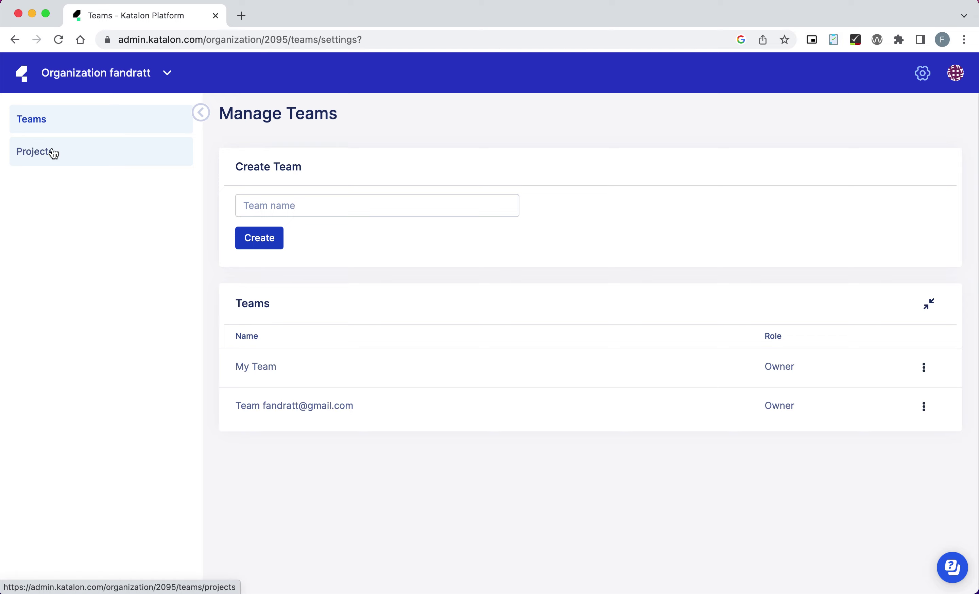
Create a project named katalon_tutorial under My Team.
left_click(90, 153)
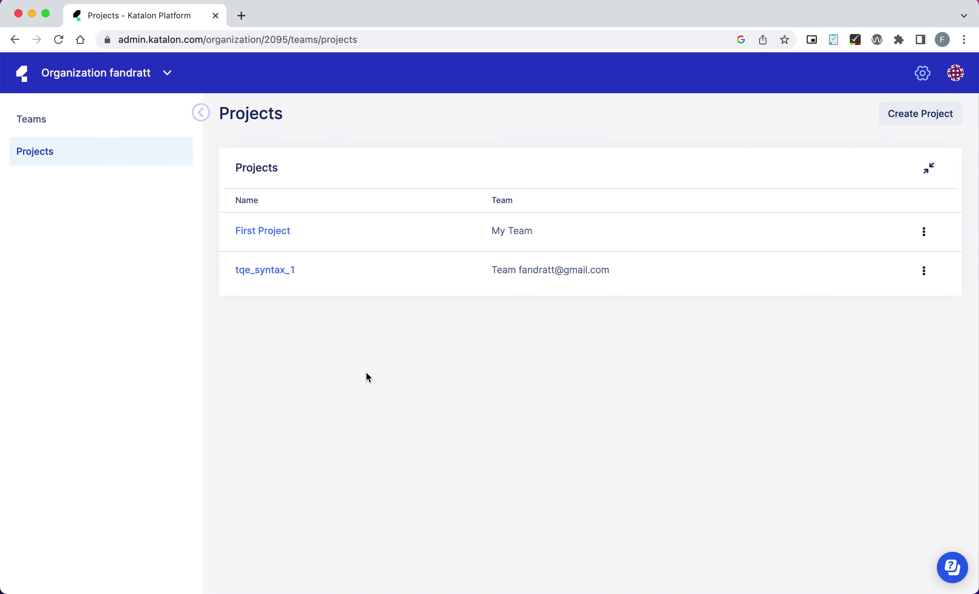
left_click(909, 116)
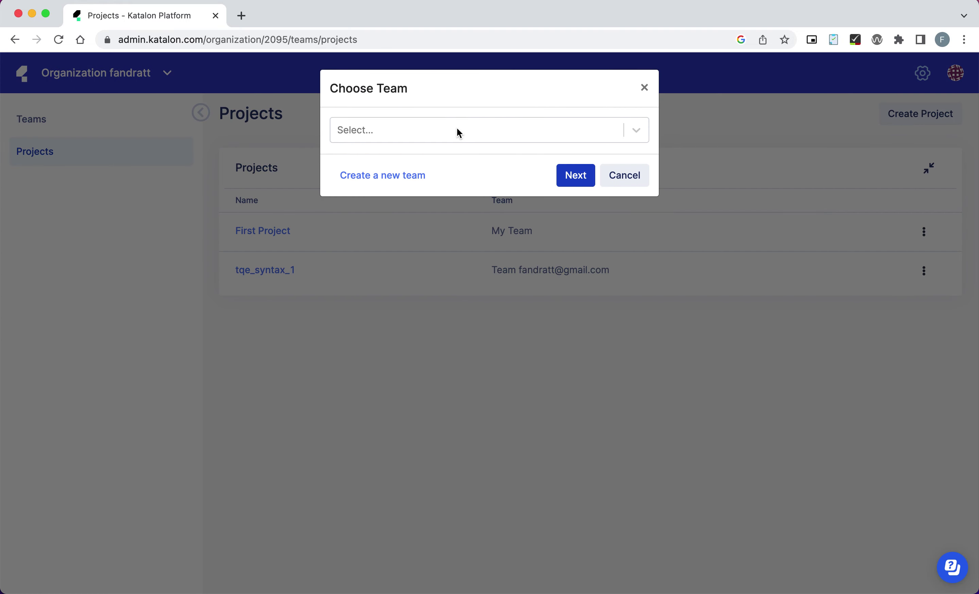
left_click(457, 128)
left_click(418, 160)
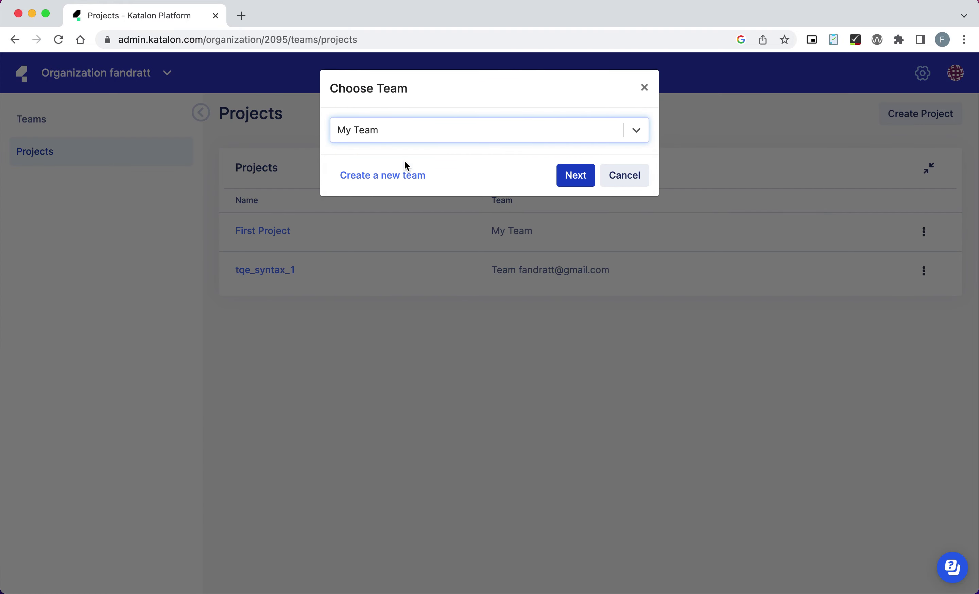
left_click(573, 177)
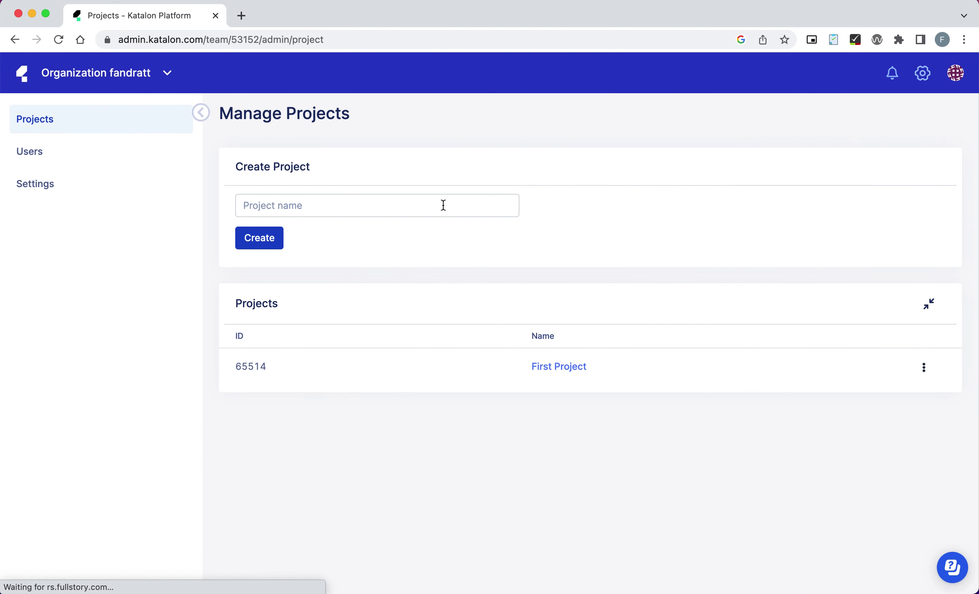
left_click(443, 205)
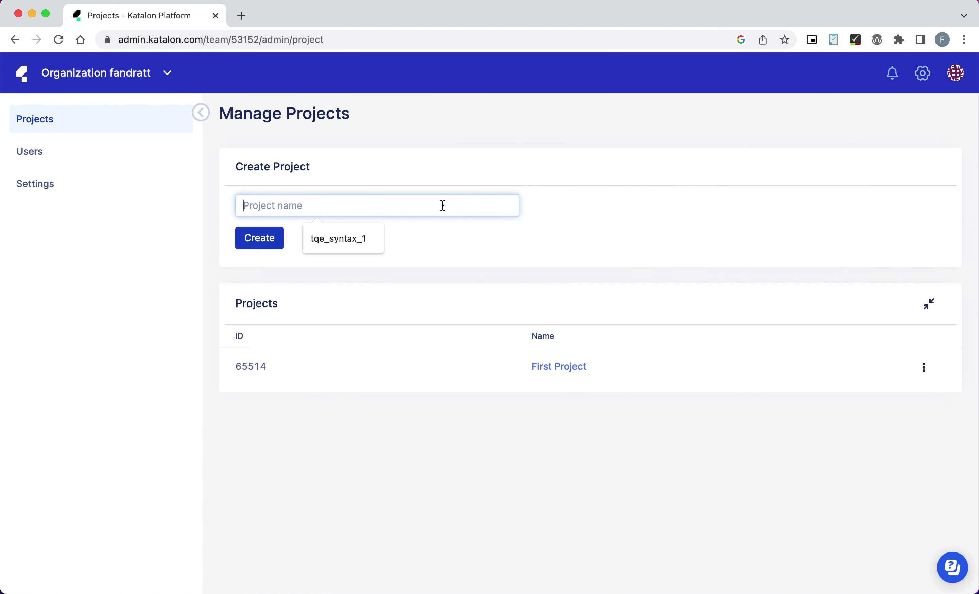
type("katalon_tutorial")
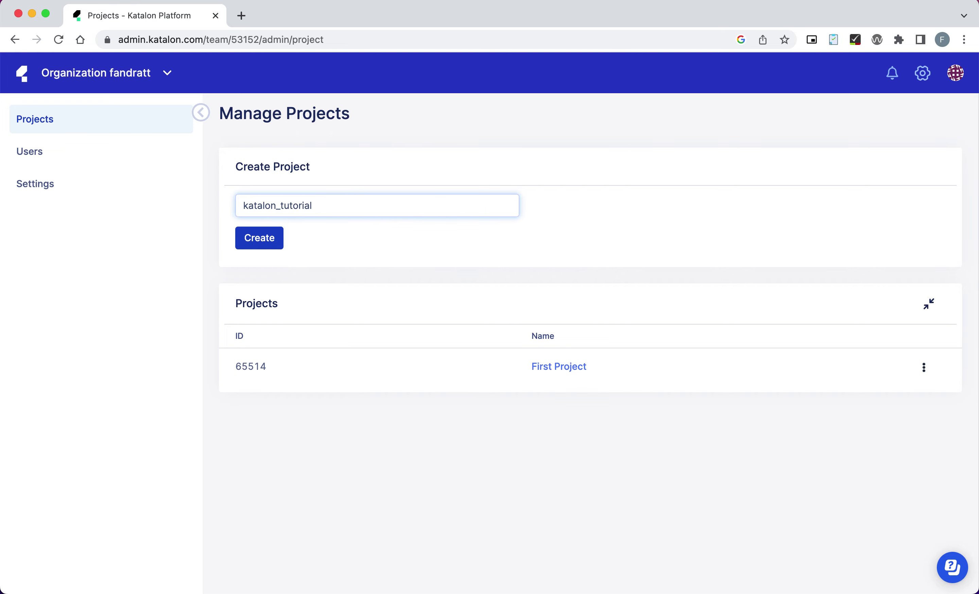
left_click(269, 247)
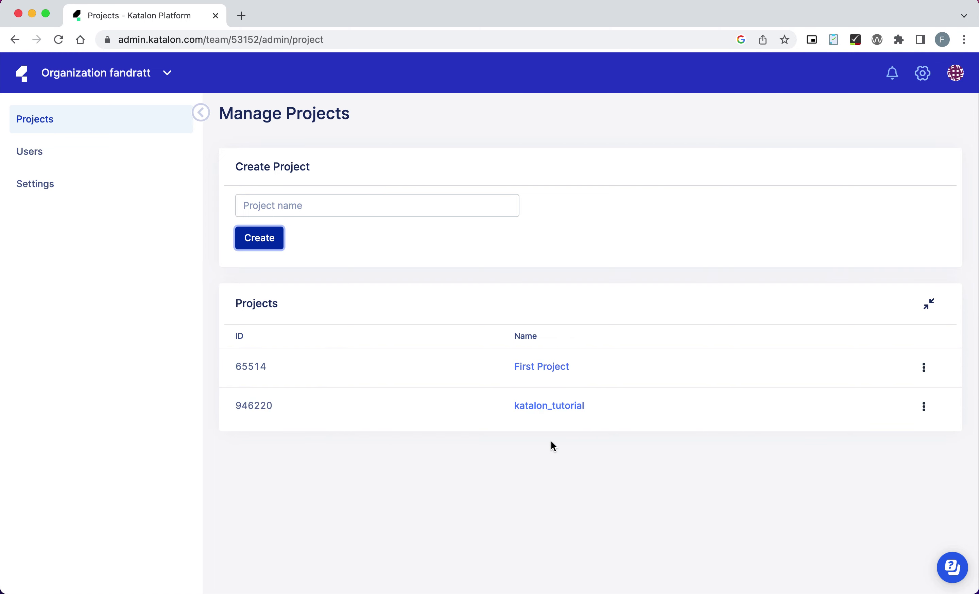
Connect the katalon_tutorial project to its Github repository with the username and personal access token, using branch refs/heads/main and name katalon_tutorial.git.
left_click(924, 407)
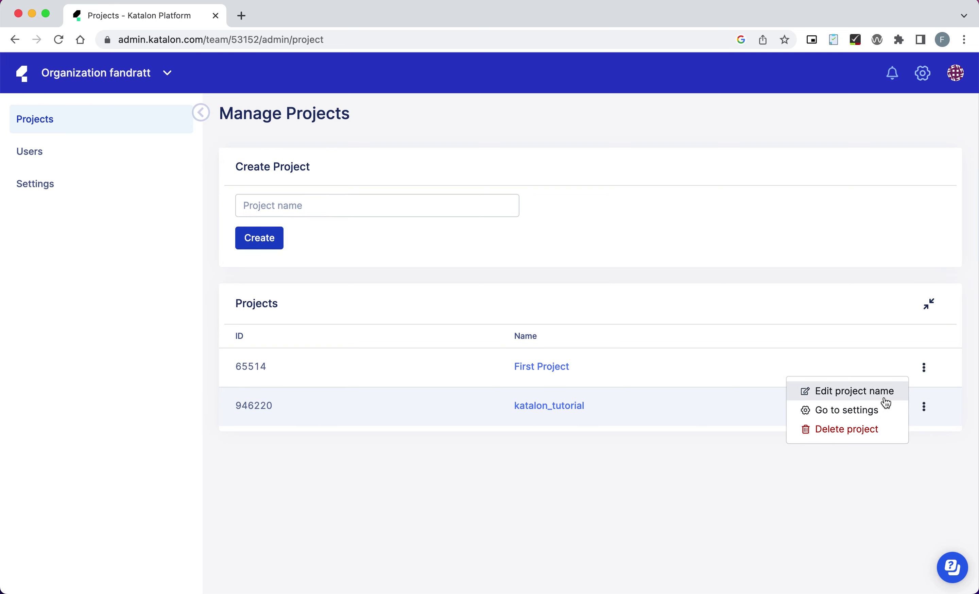
left_click(872, 417)
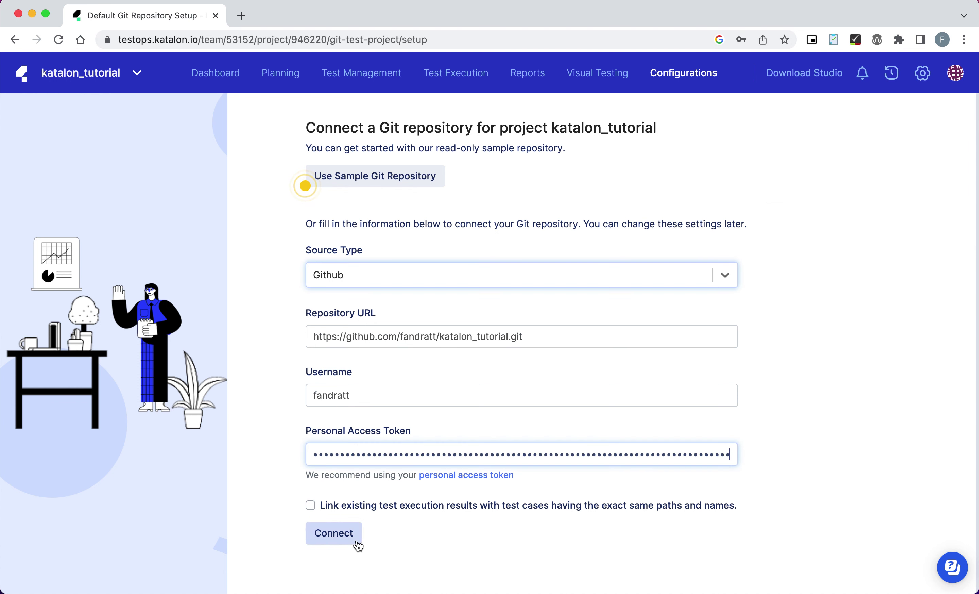
left_click(359, 544)
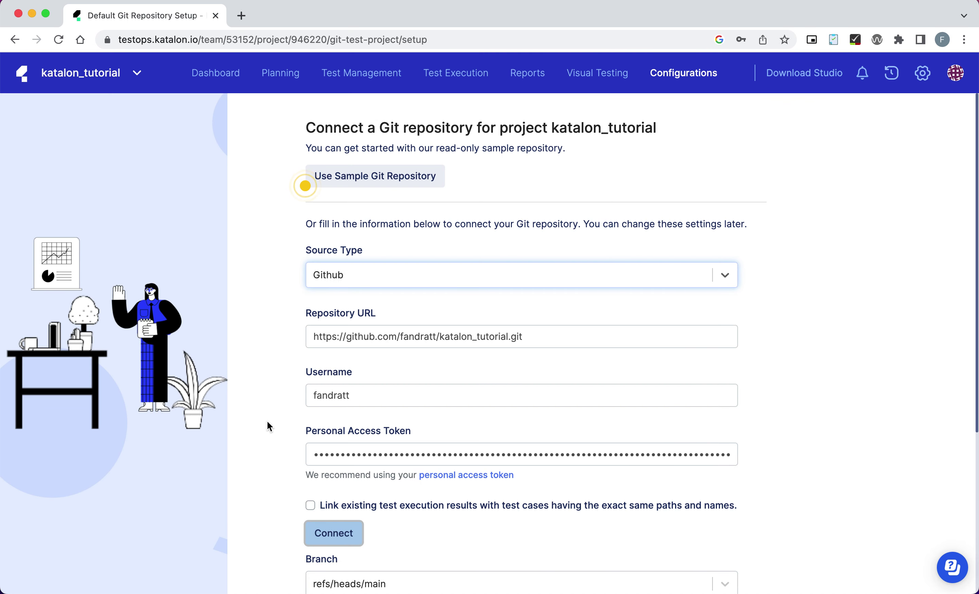
scroll(546, 576, "down", 6)
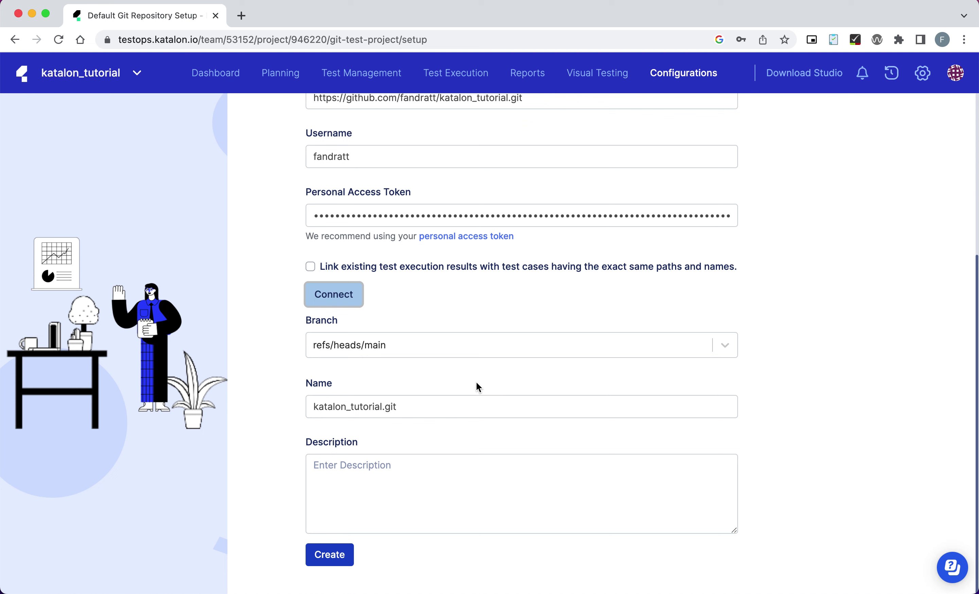
left_click(348, 562)
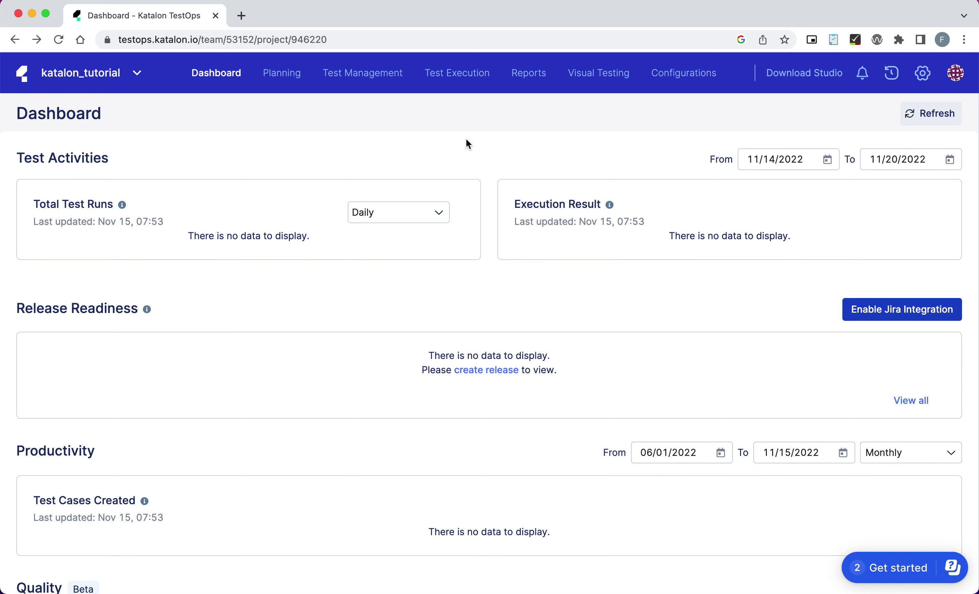
Examine the sections of the katalon_tutorial project's dashboard, from Test Activities down past Quality.
scroll(538, 144, "down", 3)
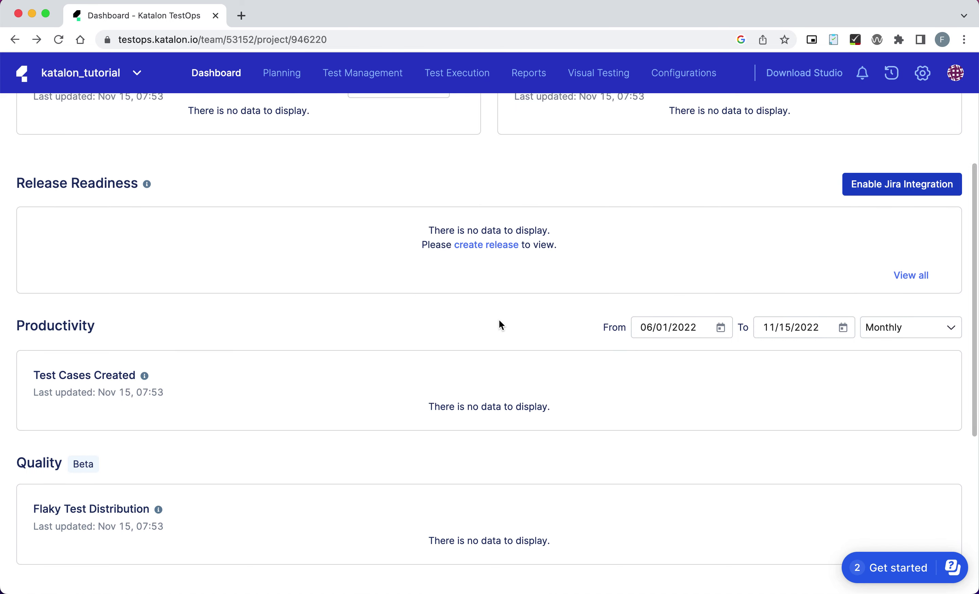
scroll(500, 324, "down", 3)
scroll(533, 345, "down", 5)
scroll(533, 345, "up", 10)
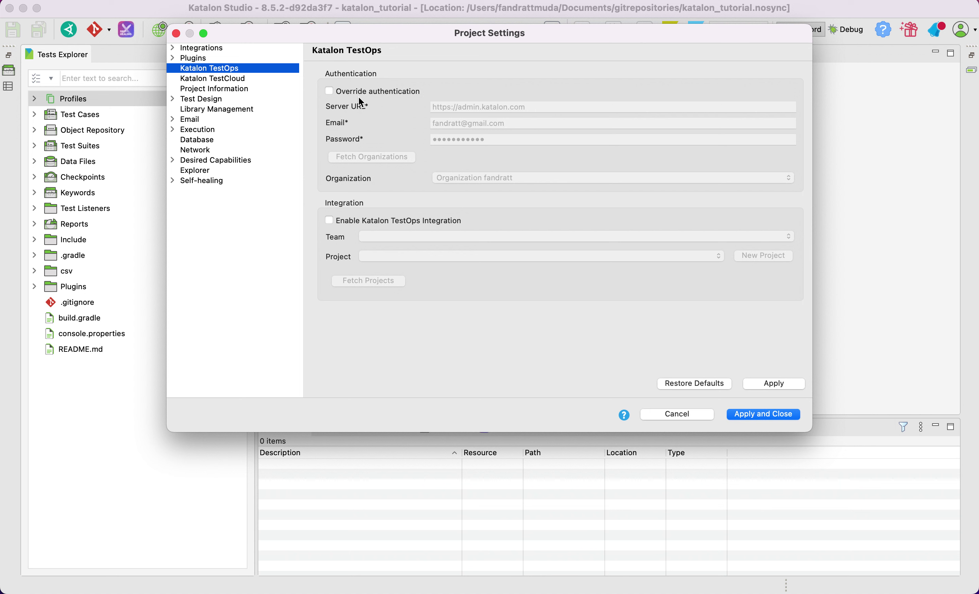
Switch to Katalon Studio and try to override the authentication in the project's Katalon TestOps settings.
left_click(331, 91)
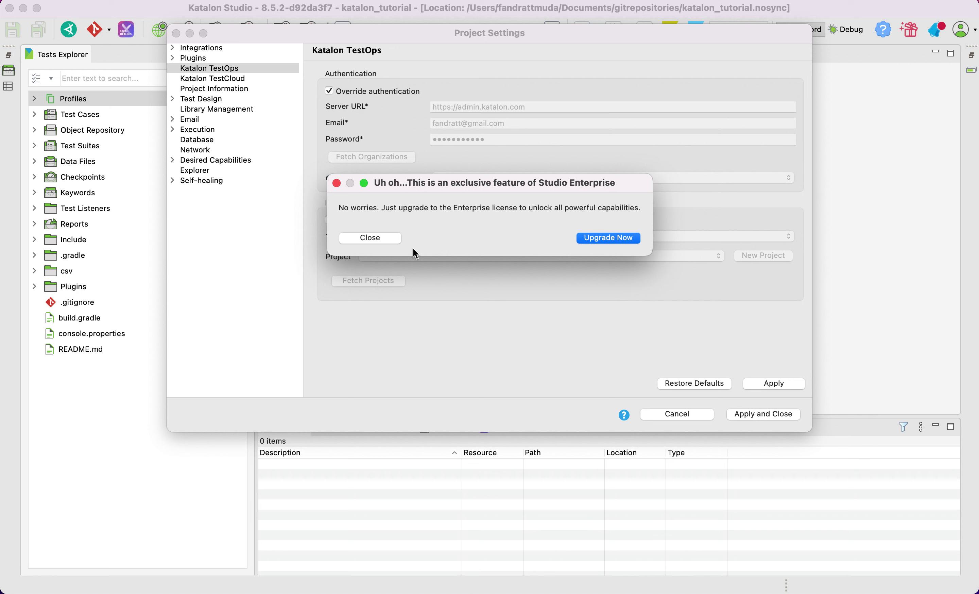
left_click(384, 238)
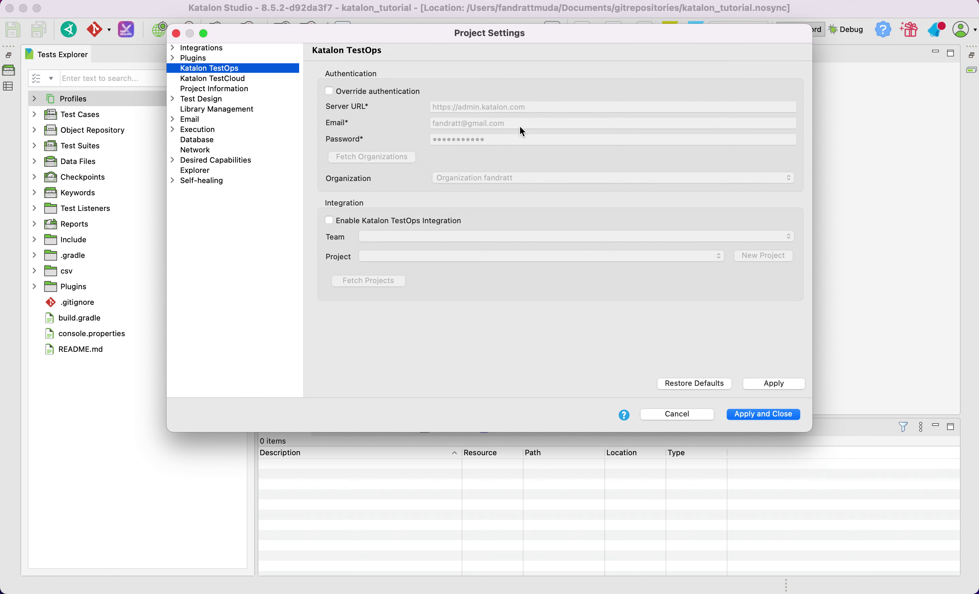
Enable Katalon TestOps integration with team My Team and project katalon_tutorial, applying and closing the project settings.
left_click(440, 221)
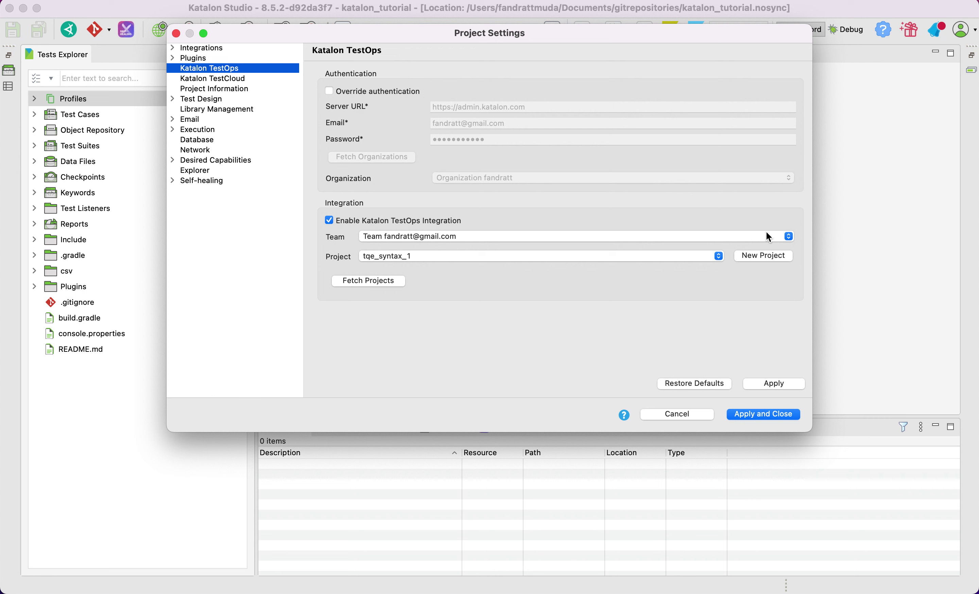
left_click(790, 237)
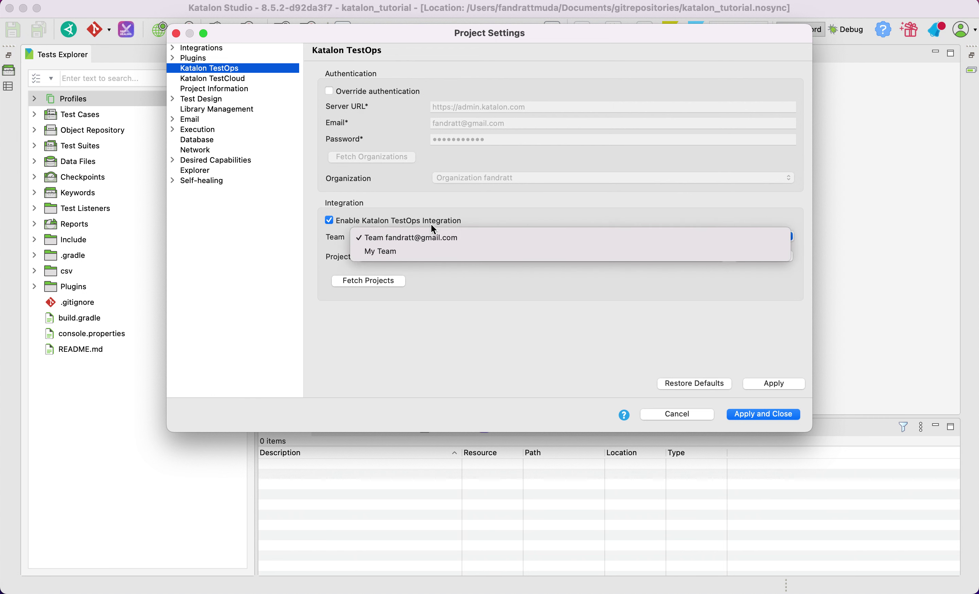
left_click(386, 255)
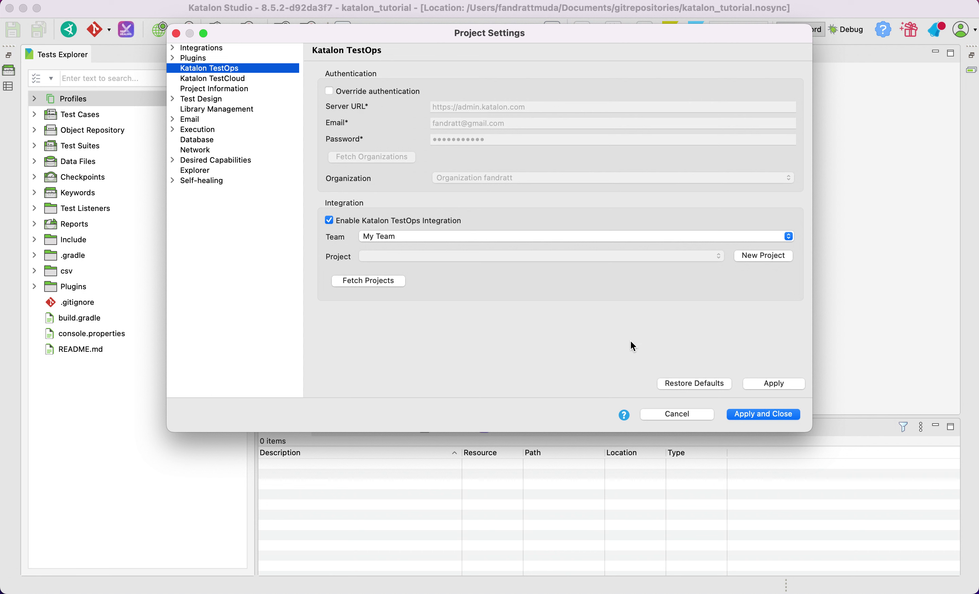
left_click(720, 257)
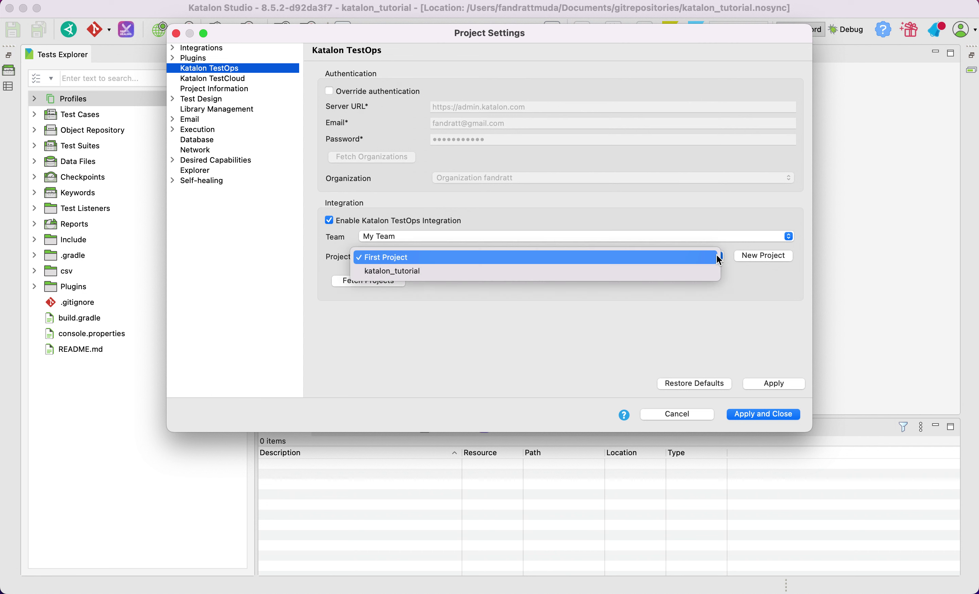
left_click(658, 275)
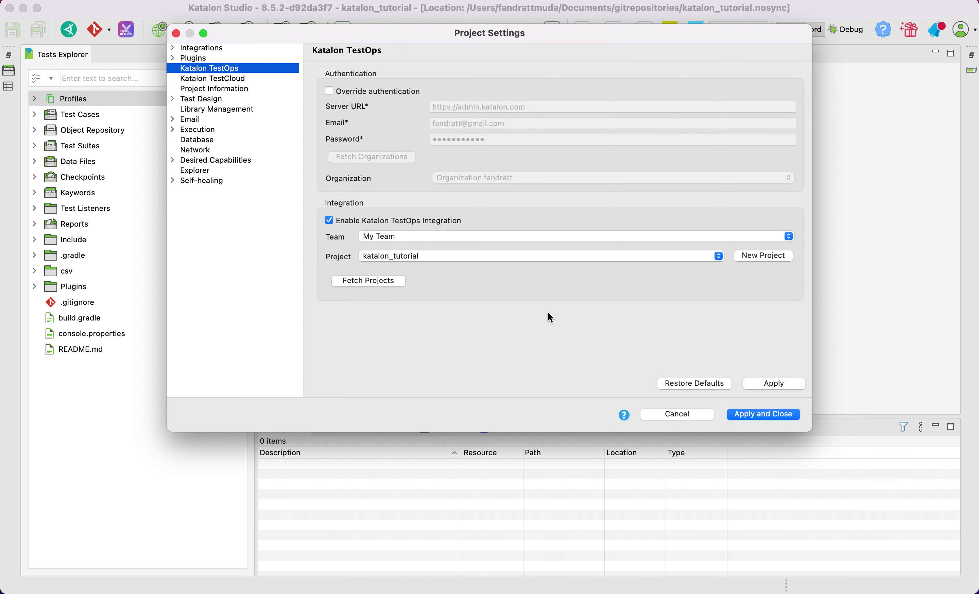
left_click(762, 417)
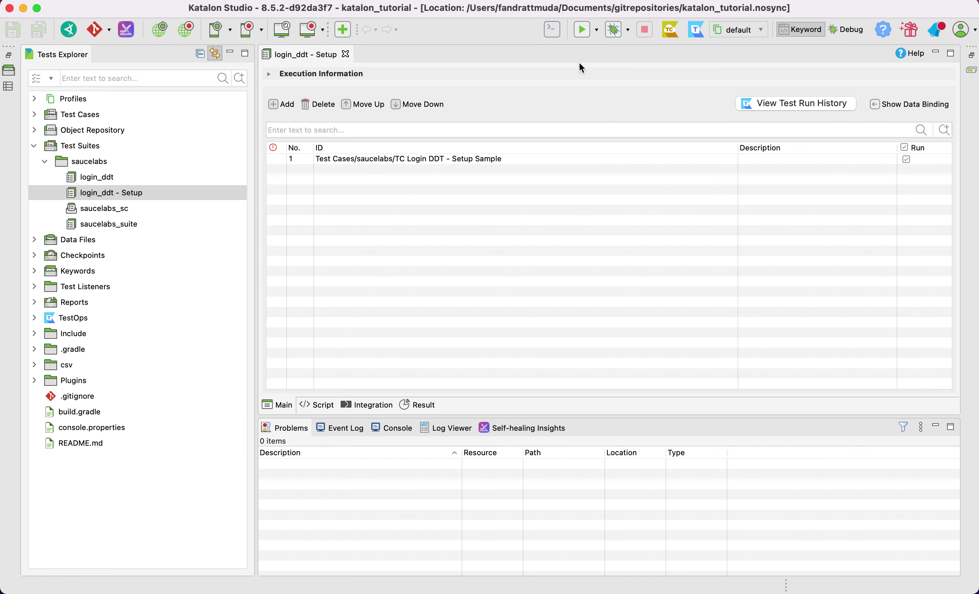
Run the login_ddt - Setup test suite and expand the exportKatalonReports entry in its execution log.
left_click(583, 32)
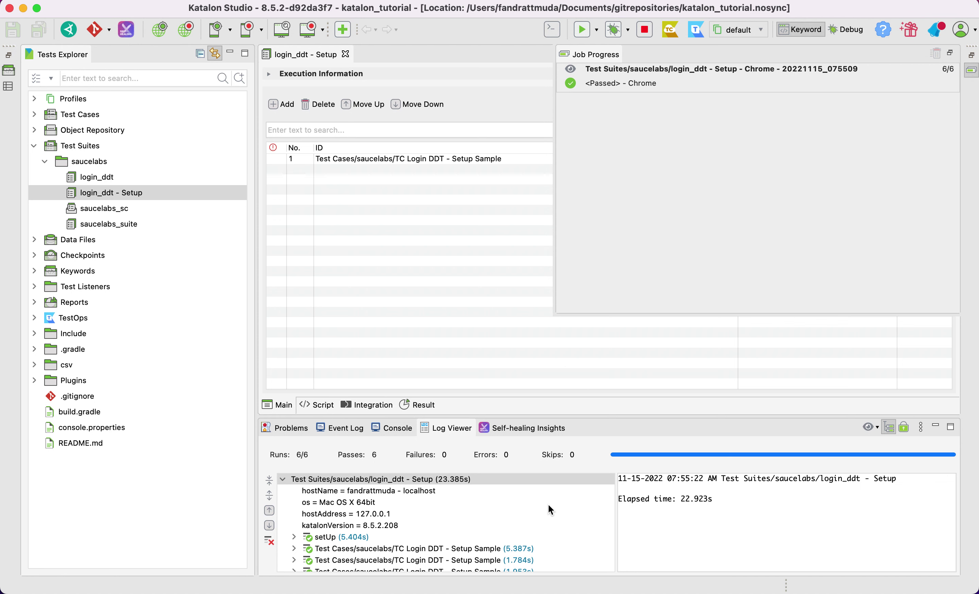
scroll(549, 504, "down", 5)
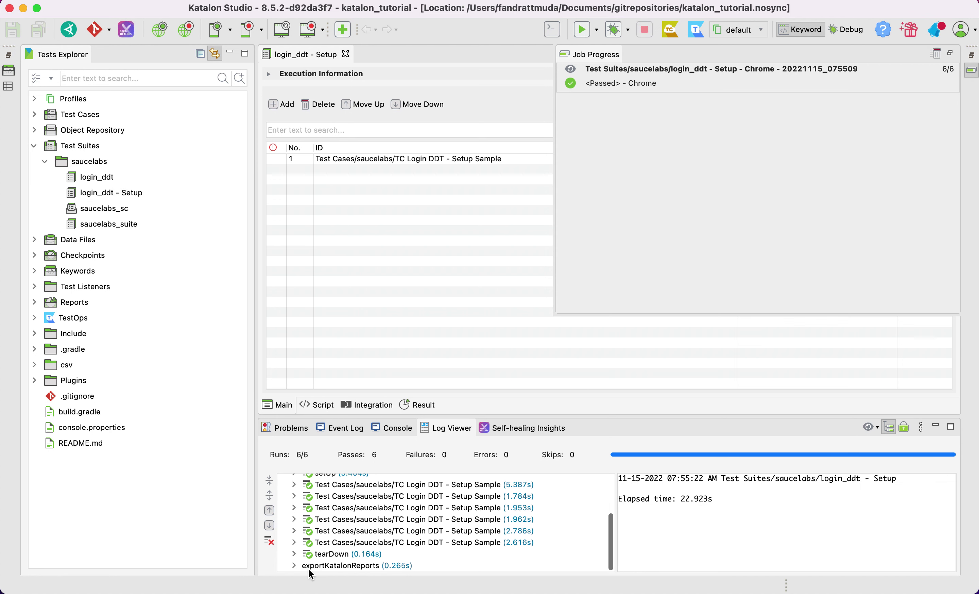
left_click(304, 565)
left_click(294, 565)
scroll(356, 532, "down", 2)
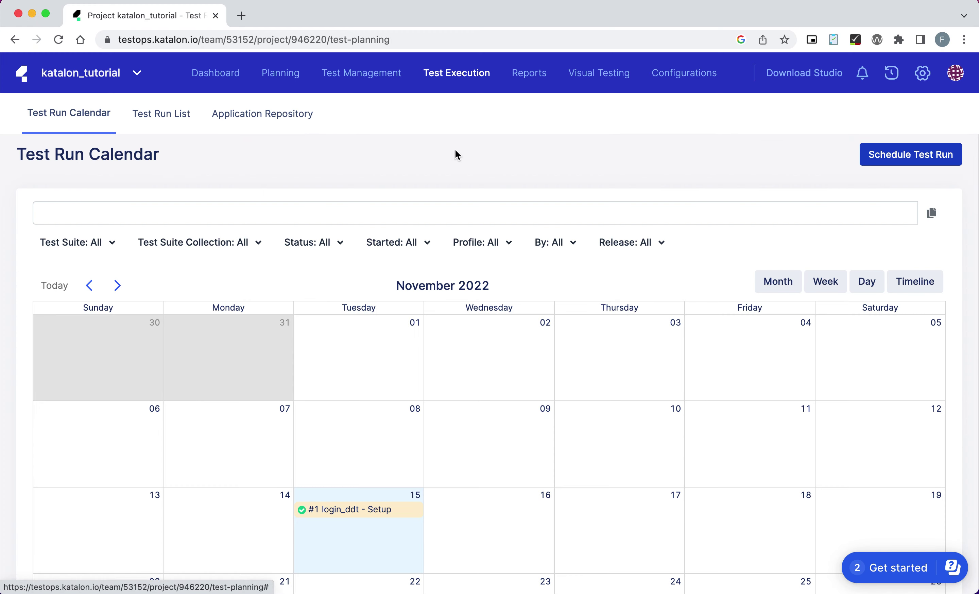
In Katalon TestOps, open the November 15 login_ddt - Setup run from the Test Run Calendar and go to its test suite page.
scroll(427, 506, "down", 2)
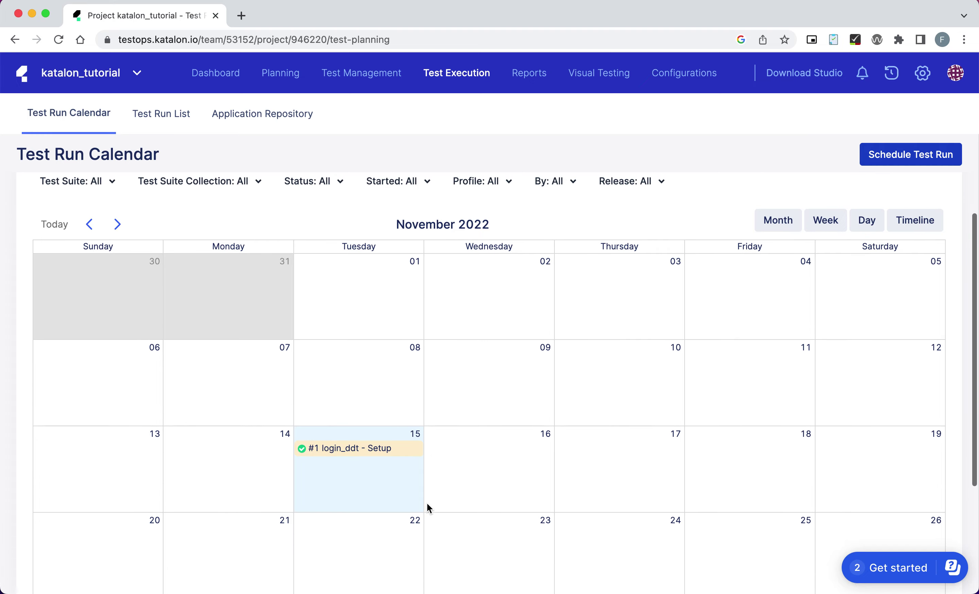
left_click(350, 448)
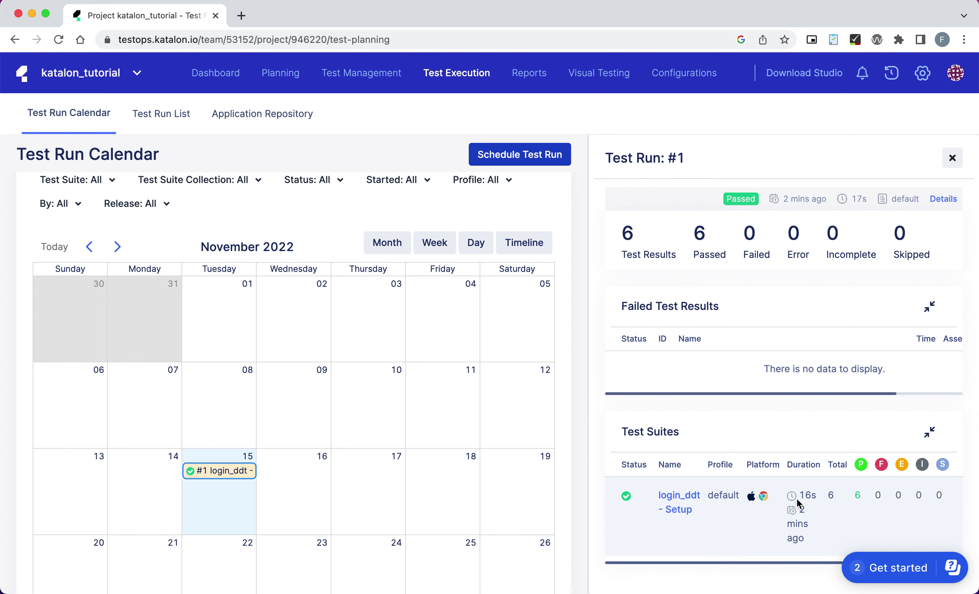
left_click(663, 500)
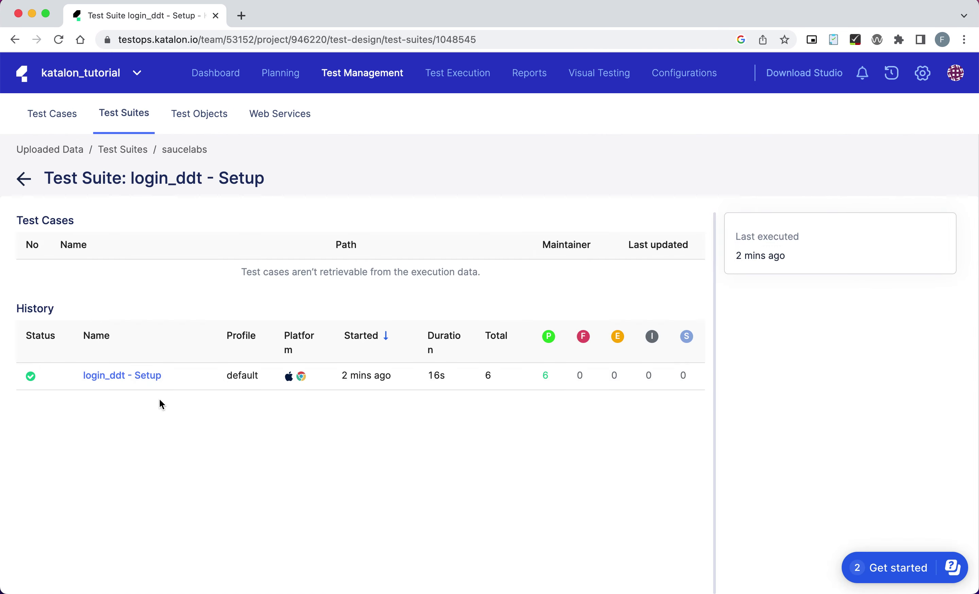
Open the login_ddt - Setup run from the suite's history, review its summary report, and open the test suite listed there.
left_click(122, 375)
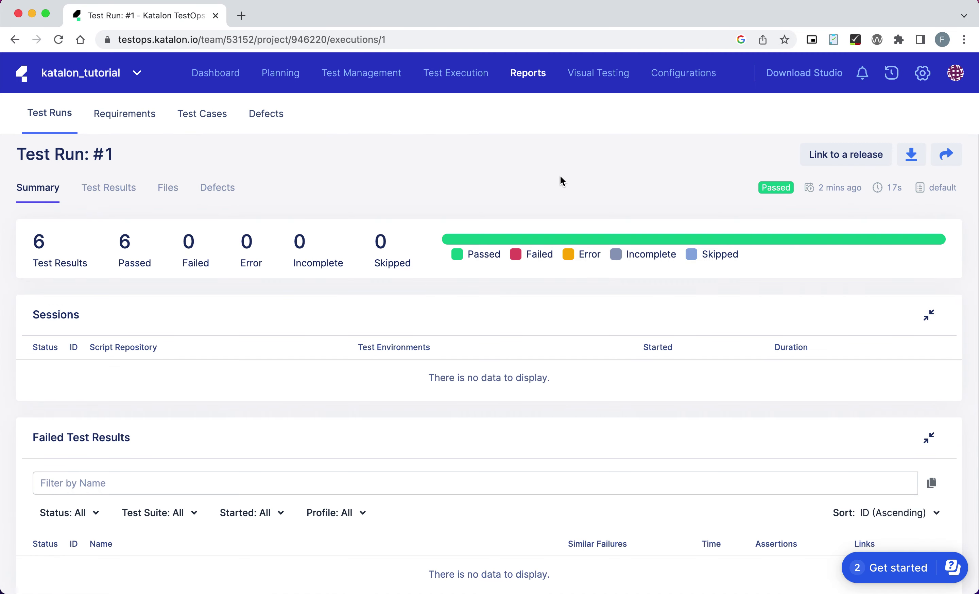
scroll(510, 266, "down", 10)
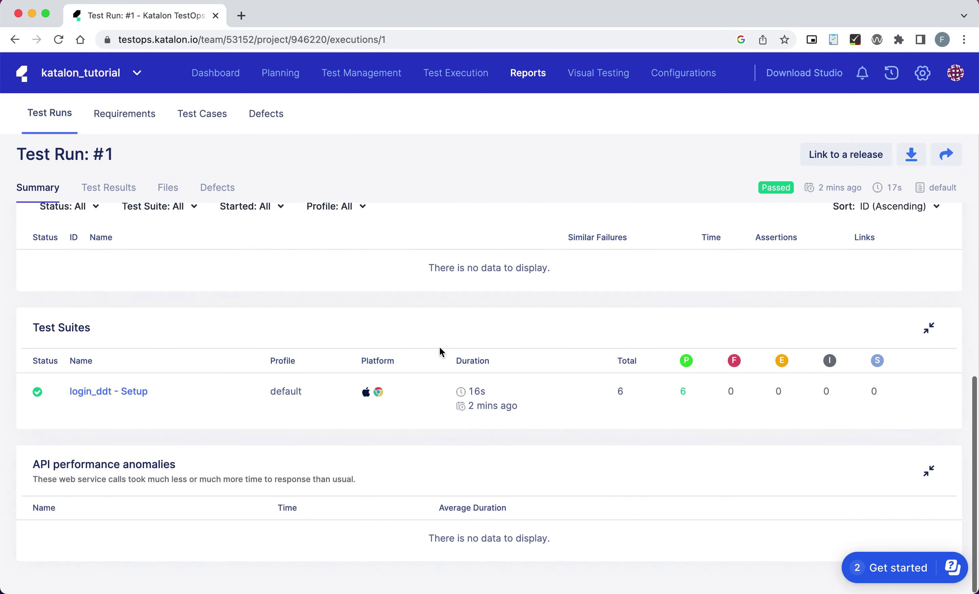
left_click(116, 392)
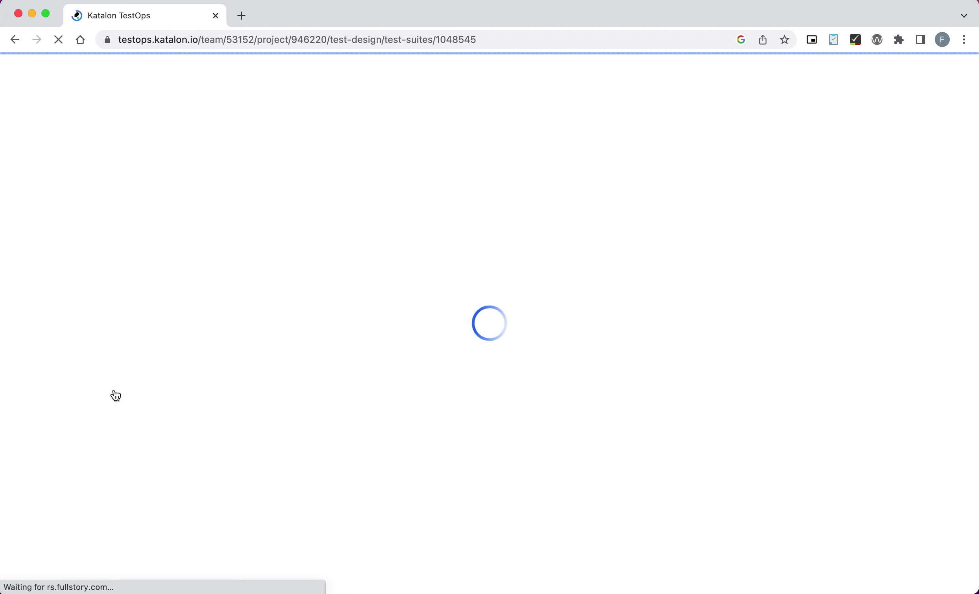